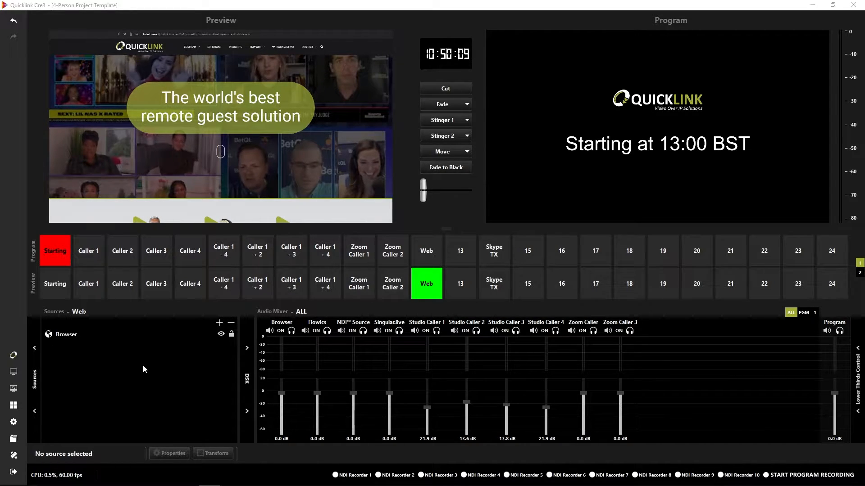
- In the advanced output configuration, set the first configurable output below Multiview to Mix1 for both video and audio
{"action": "left_click", "coordinate": [13, 422]}
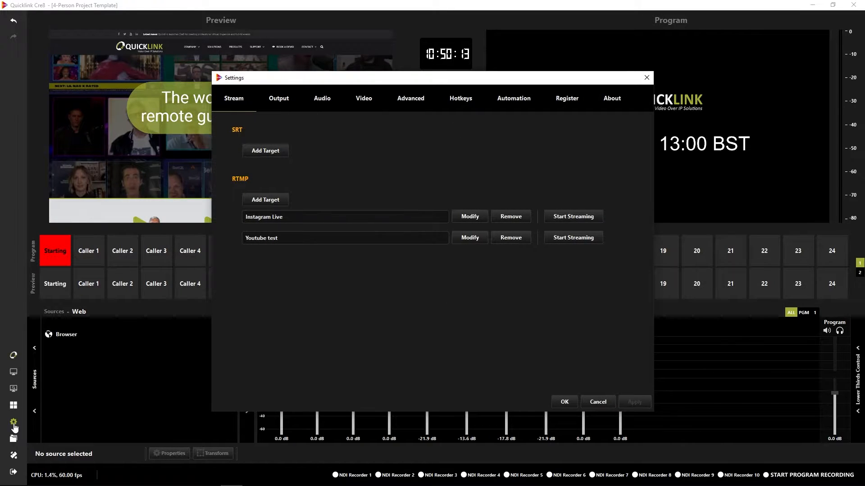
{"action": "left_click", "coordinate": [409, 100]}
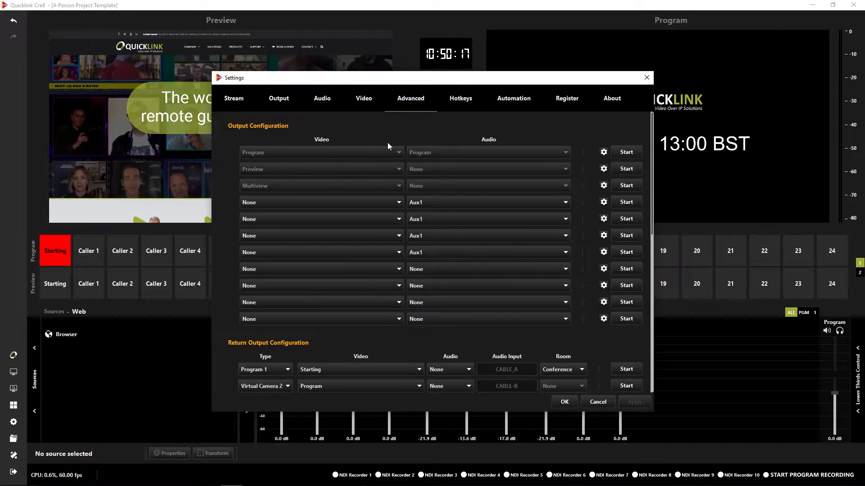
{"action": "left_click", "coordinate": [399, 204]}
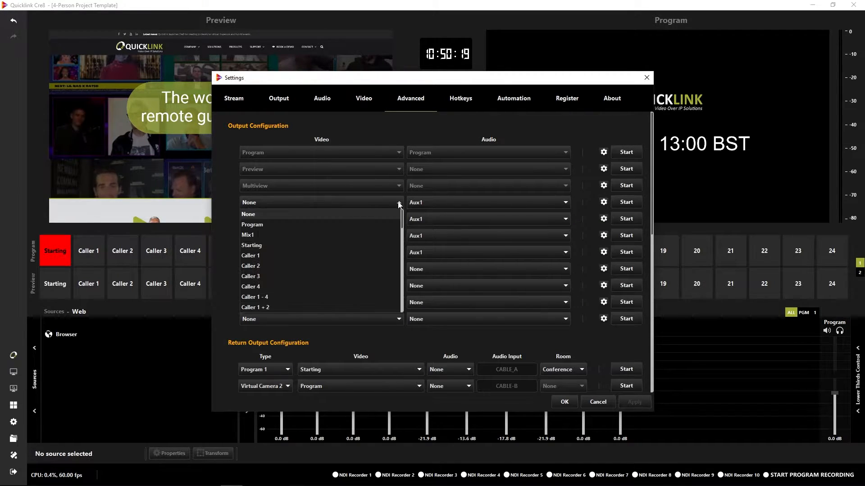
{"action": "left_click", "coordinate": [346, 236]}
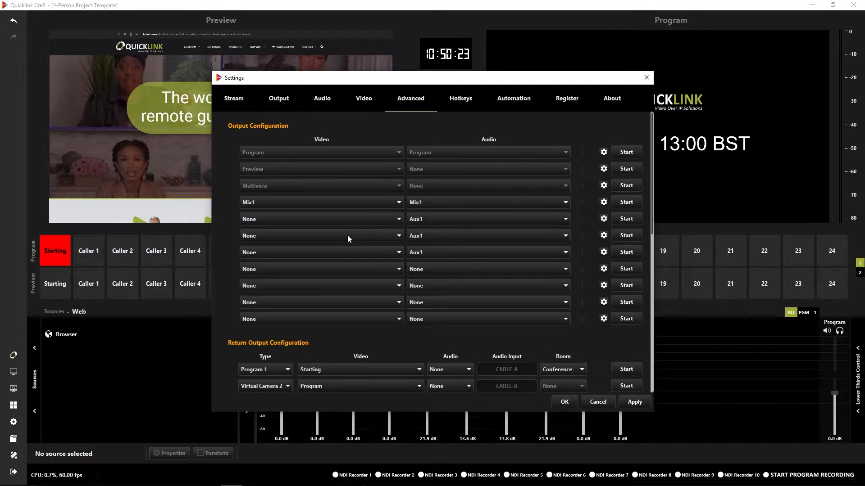
{"action": "left_click", "coordinate": [434, 201]}
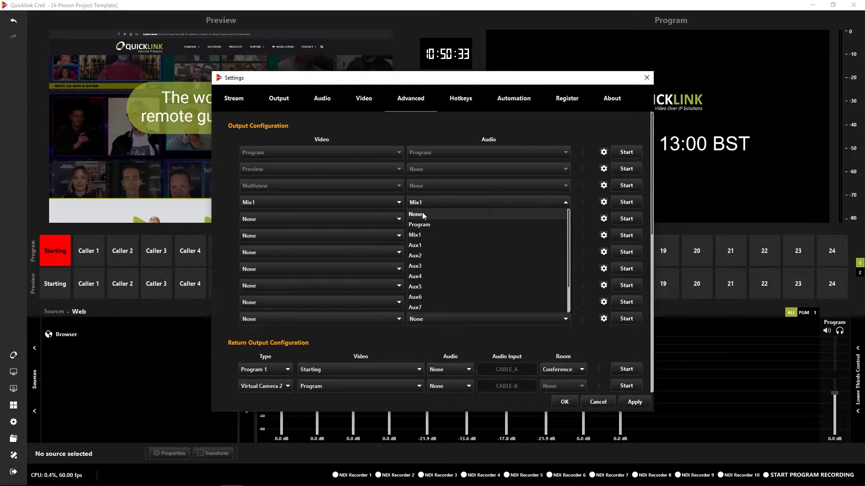
{"action": "left_click", "coordinate": [431, 234]}
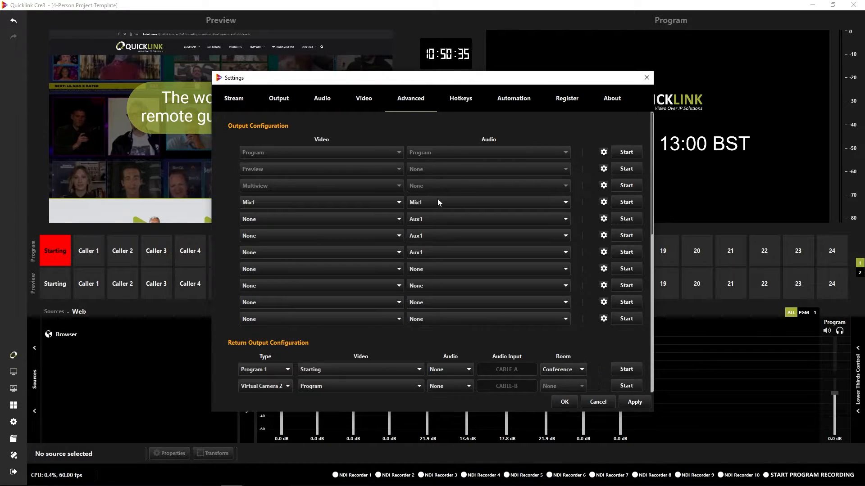
- Assign Mix2 and Mix3 as the video of the two outputs following Mix1
{"action": "left_click", "coordinate": [338, 219]}
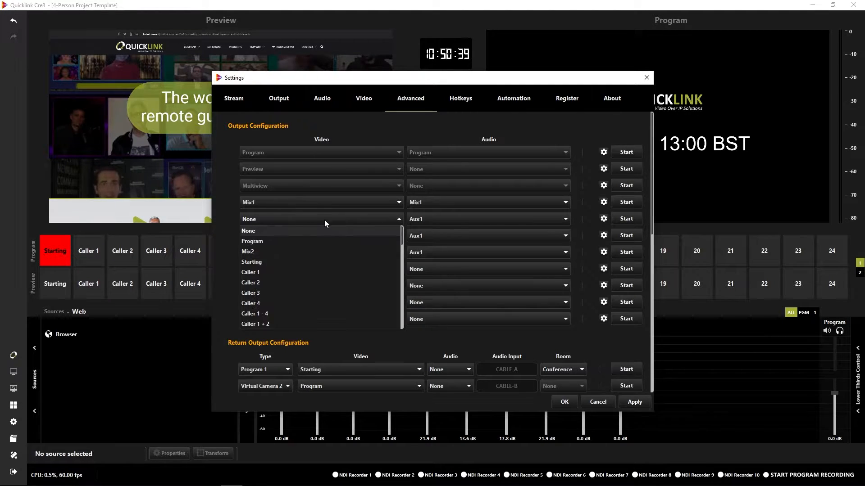
{"action": "left_click", "coordinate": [269, 248]}
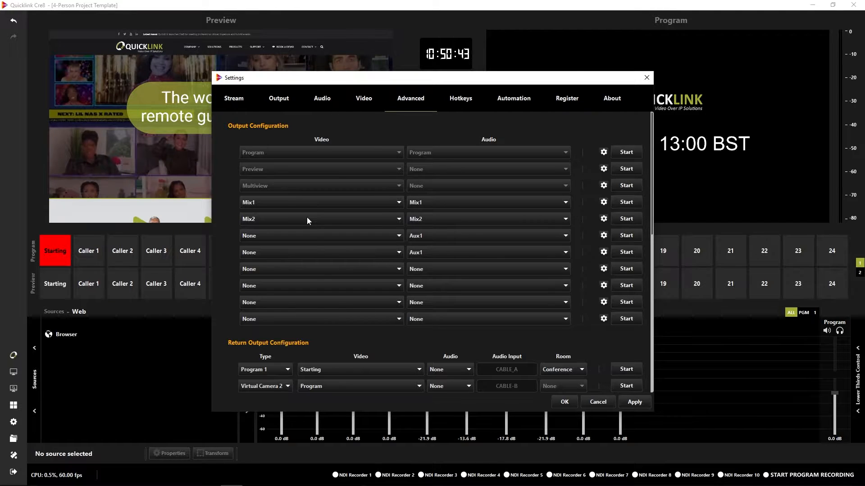
{"action": "left_click", "coordinate": [321, 232]}
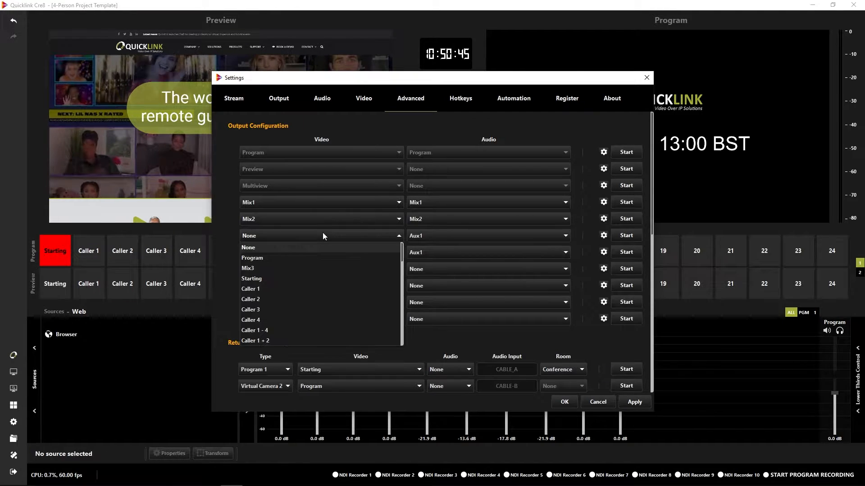
{"action": "left_click", "coordinate": [289, 268]}
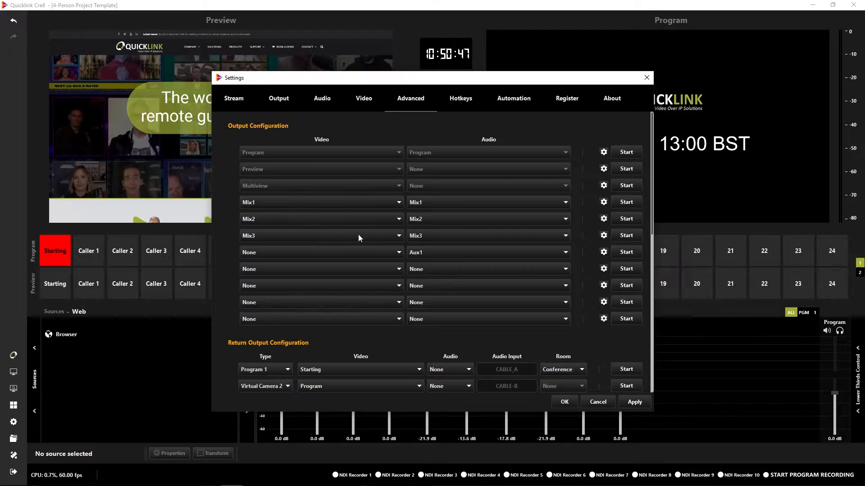
- Reset the video of the Mix2 and Mix3 outputs to None
{"action": "left_click", "coordinate": [358, 238]}
{"action": "left_click", "coordinate": [270, 246]}
{"action": "left_click", "coordinate": [280, 220]}
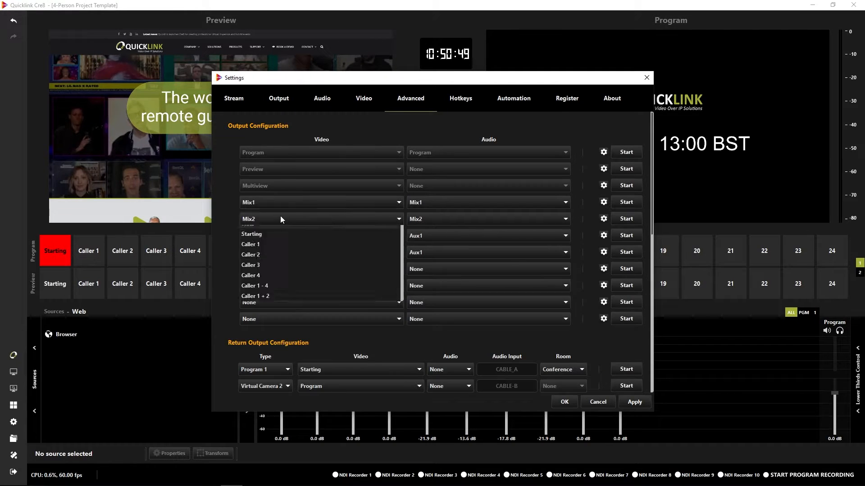
{"action": "left_click", "coordinate": [271, 229]}
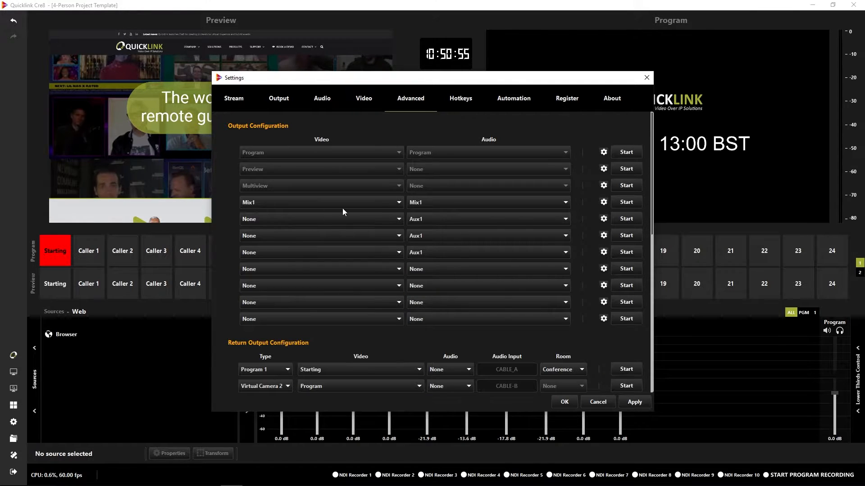
- Configure the Mix1 output with device DeckLink Quad (8), mode 1080p60 and output audio device None
{"action": "left_click", "coordinate": [603, 203]}
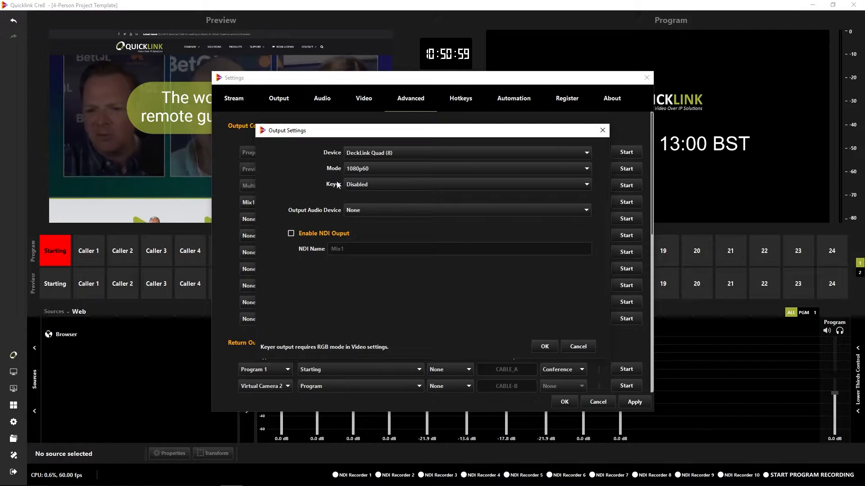
{"action": "left_click", "coordinate": [426, 153]}
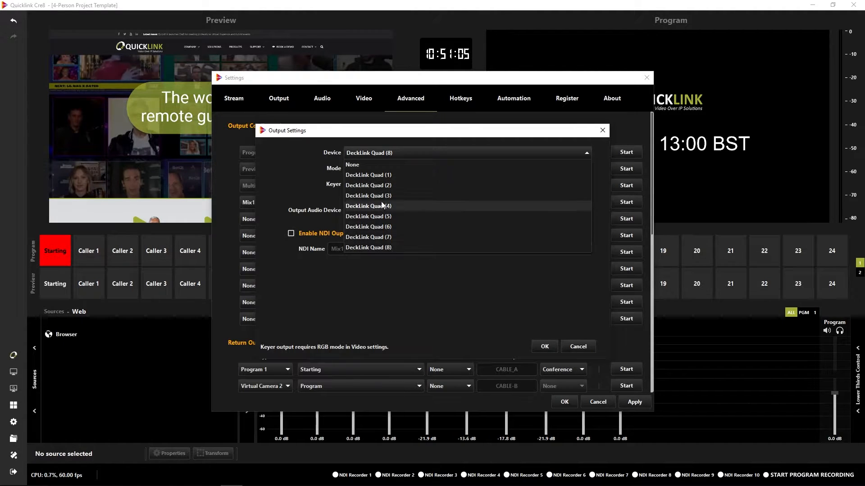
{"action": "left_click", "coordinate": [389, 249]}
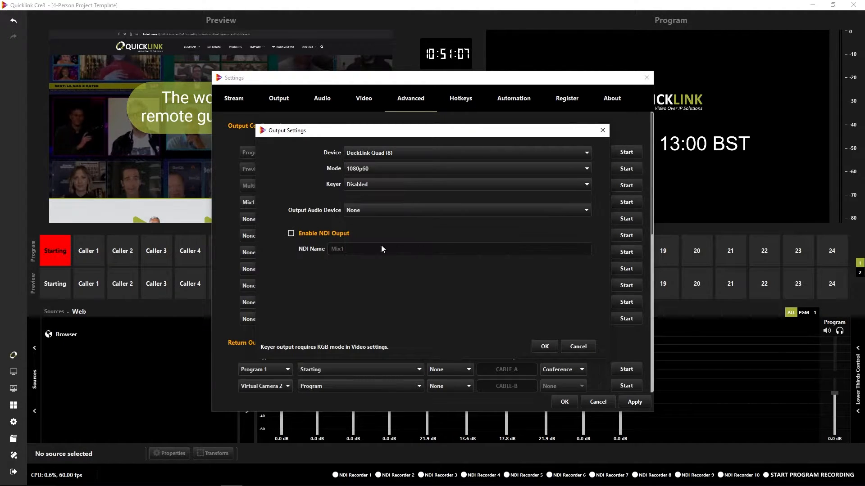
{"action": "left_click", "coordinate": [392, 169]}
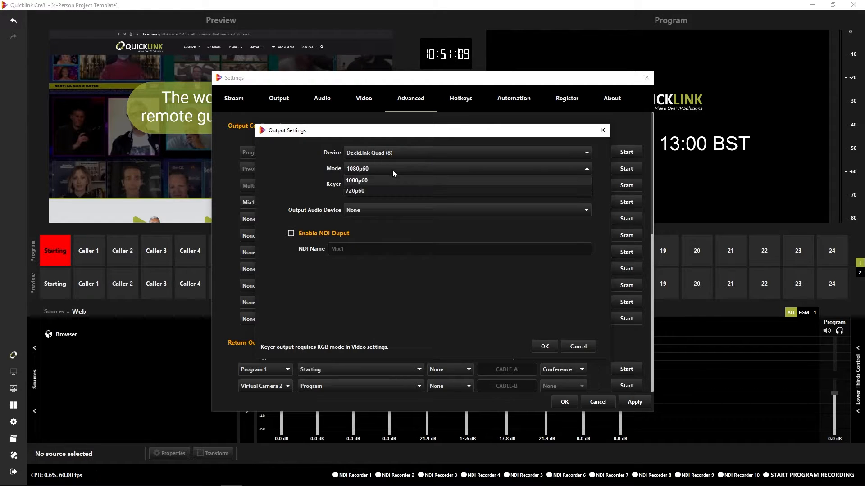
{"action": "left_click", "coordinate": [360, 182]}
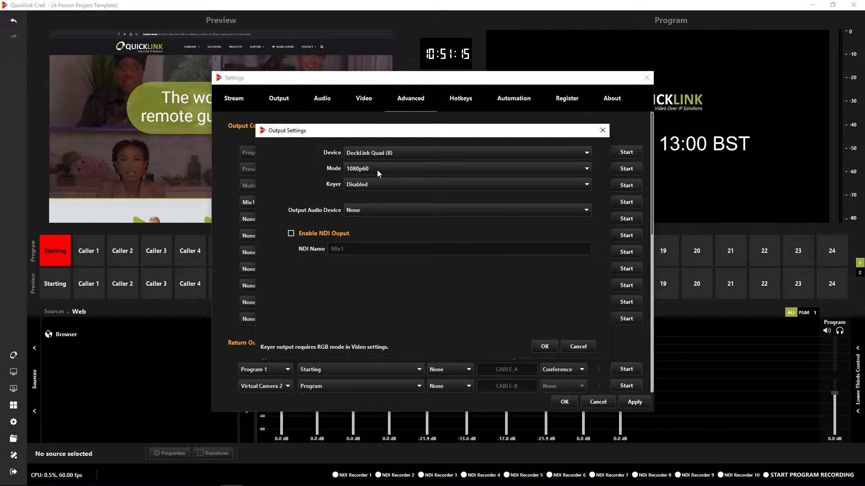
{"action": "left_click", "coordinate": [385, 210]}
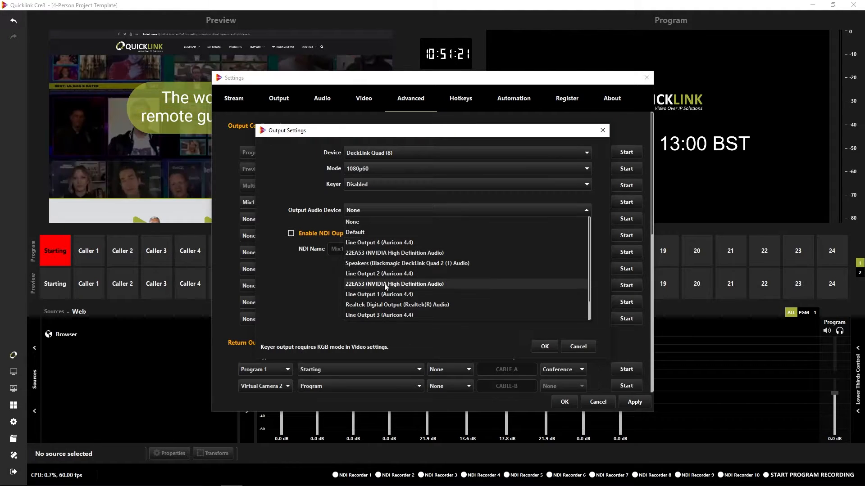
{"action": "left_click", "coordinate": [369, 222]}
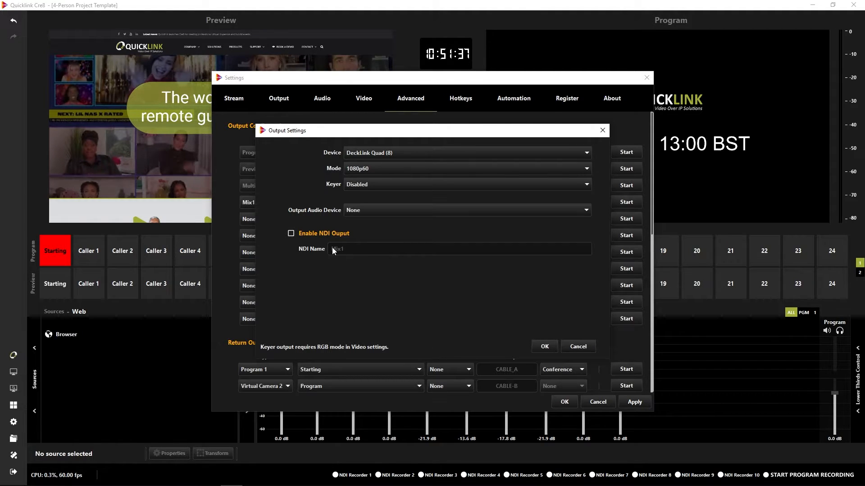
- Enable NDI output for Mix1 under the NDI name Mix1, and apply the settings
{"action": "left_click", "coordinate": [291, 233]}
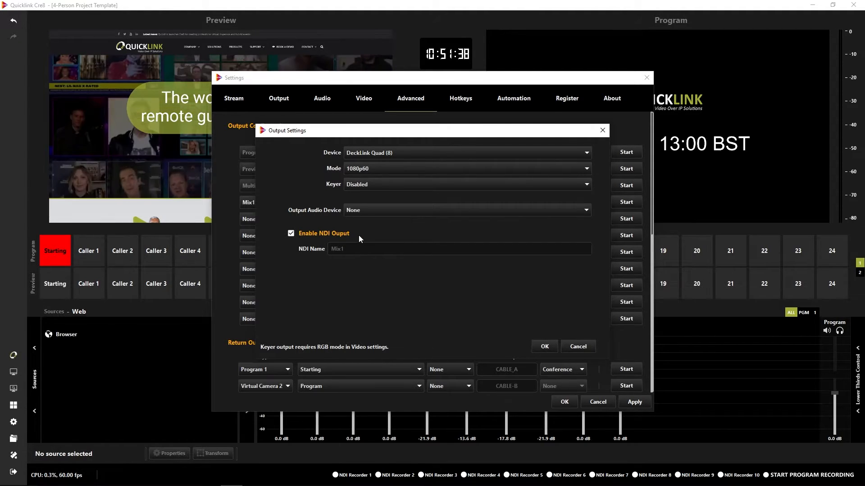
{"action": "double_click", "coordinate": [338, 249]}
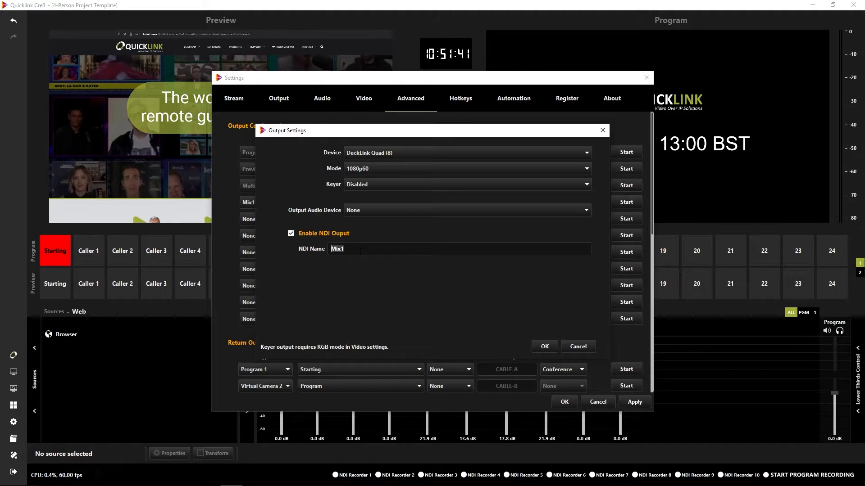
{"action": "left_click", "coordinate": [360, 250]}
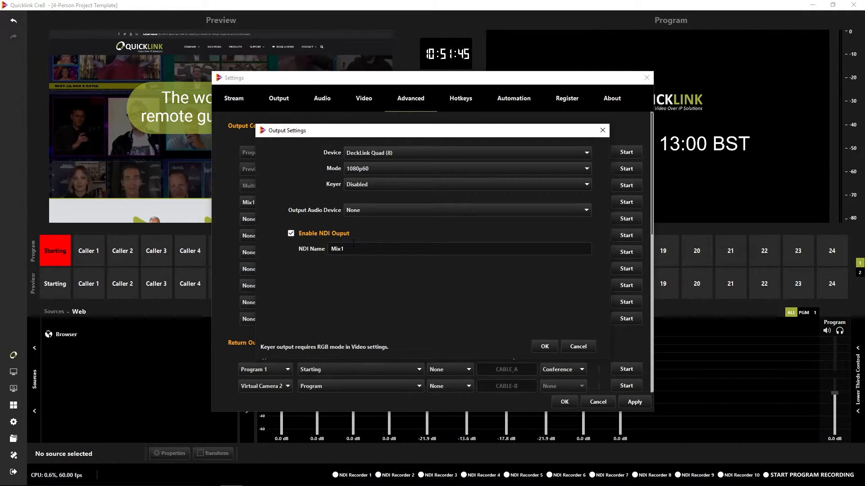
{"action": "left_click", "coordinate": [543, 348]}
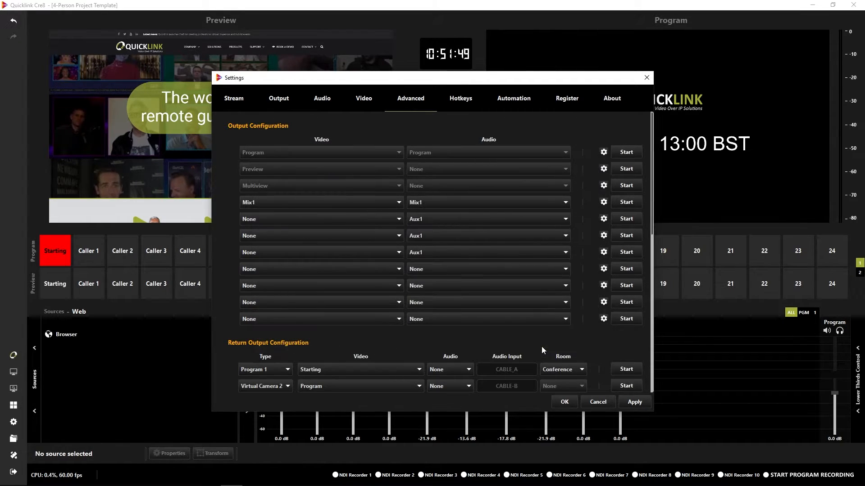
{"action": "left_click", "coordinate": [634, 400]}
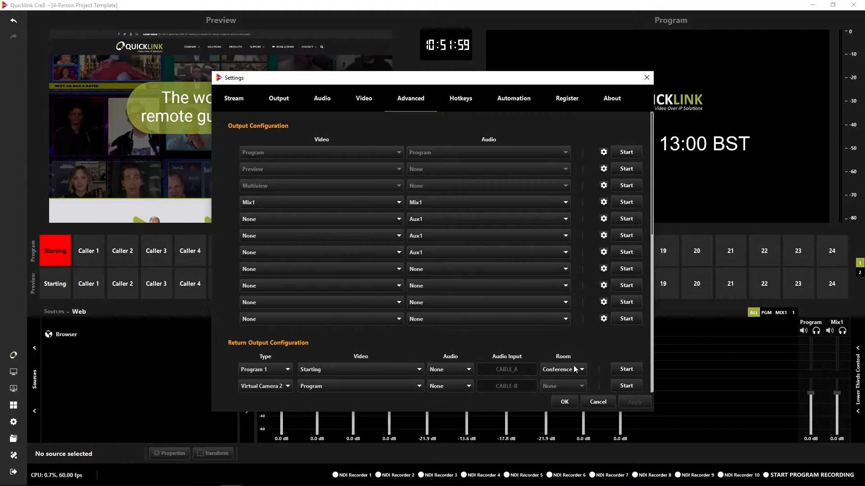
{"action": "left_click", "coordinate": [565, 400]}
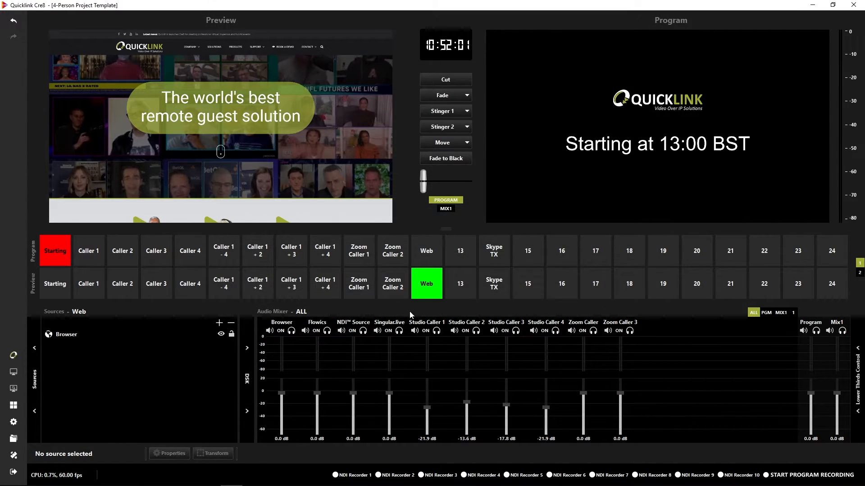
- Switch control to the Mix1 bus, put scene 13 in preview and cut it to the Mix1 output
{"action": "left_click", "coordinate": [446, 209]}
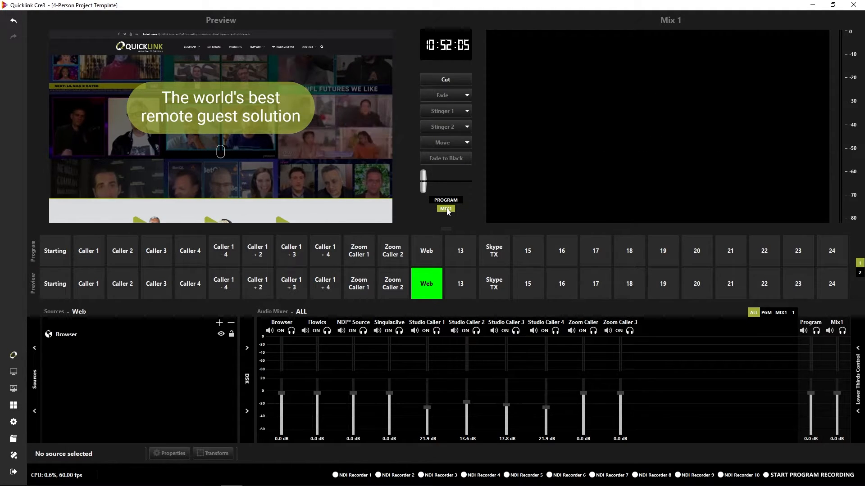
{"action": "left_click", "coordinate": [250, 245]}
{"action": "left_click", "coordinate": [49, 251]}
{"action": "left_click", "coordinate": [157, 251]}
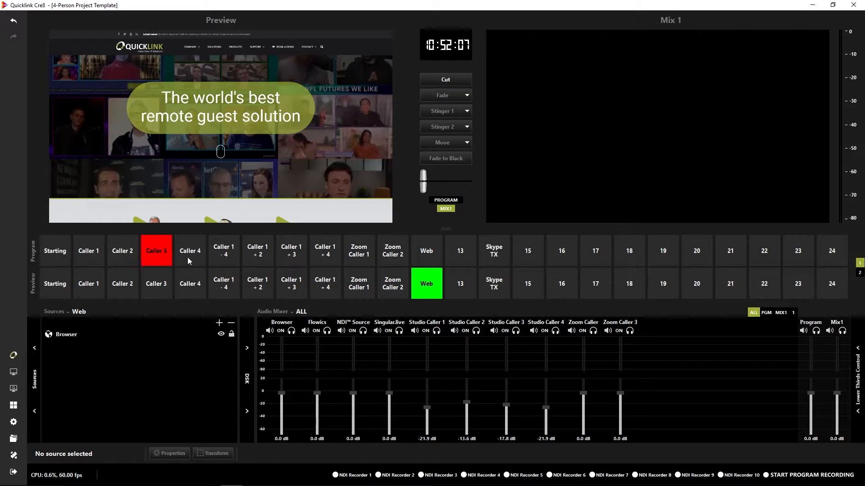
{"action": "left_click", "coordinate": [427, 251]}
{"action": "left_click", "coordinate": [220, 248]}
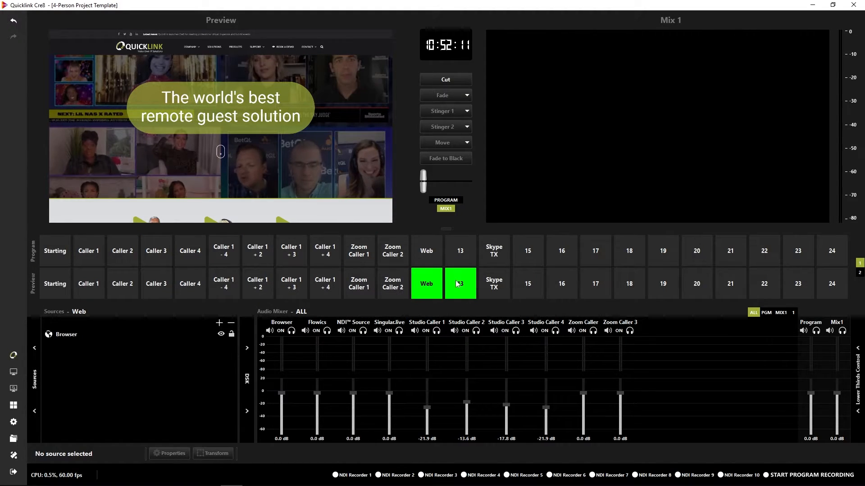
{"action": "left_click", "coordinate": [462, 289]}
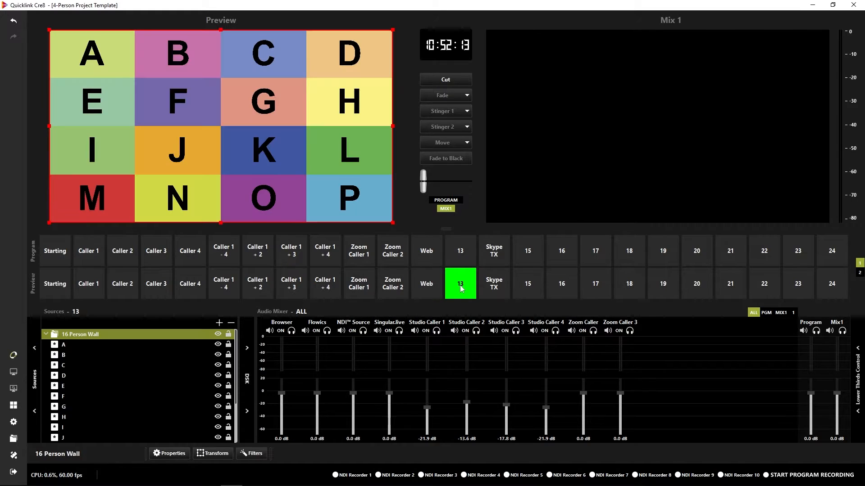
{"action": "left_click", "coordinate": [445, 80]}
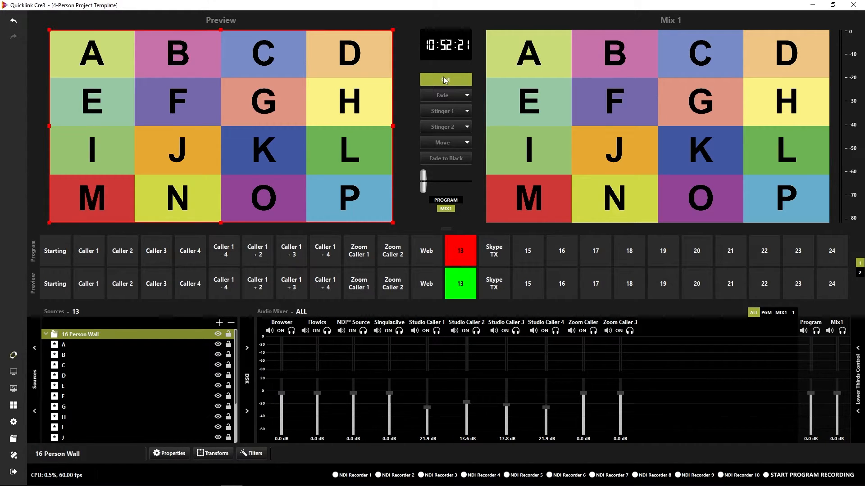
- Alternate between the Program and Mix1 buses to compare their outputs and available transitions
{"action": "left_click", "coordinate": [447, 201]}
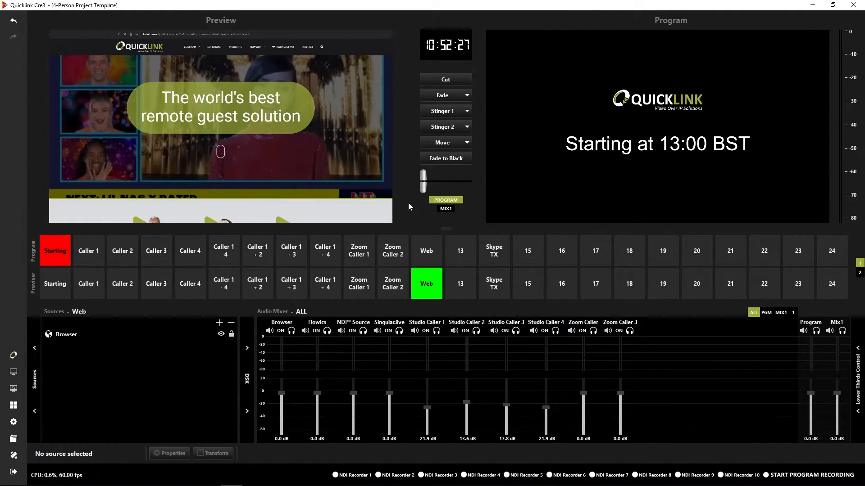
{"action": "left_click", "coordinate": [450, 209]}
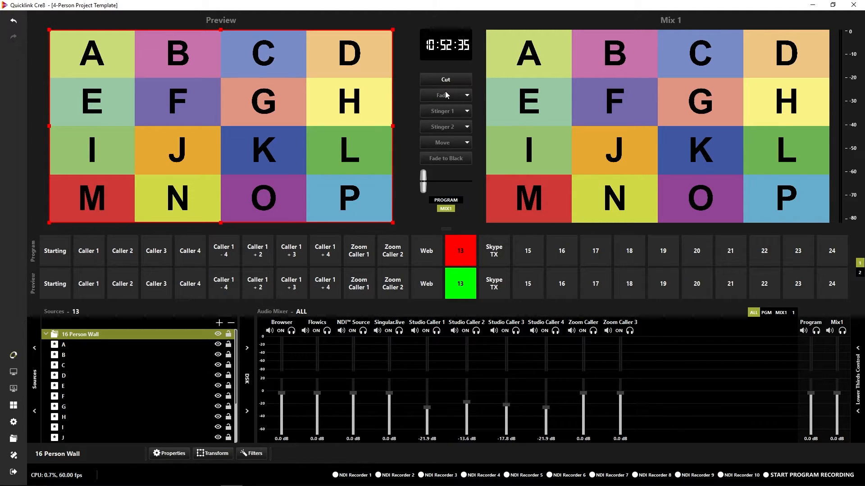
{"action": "left_click", "coordinate": [451, 200]}
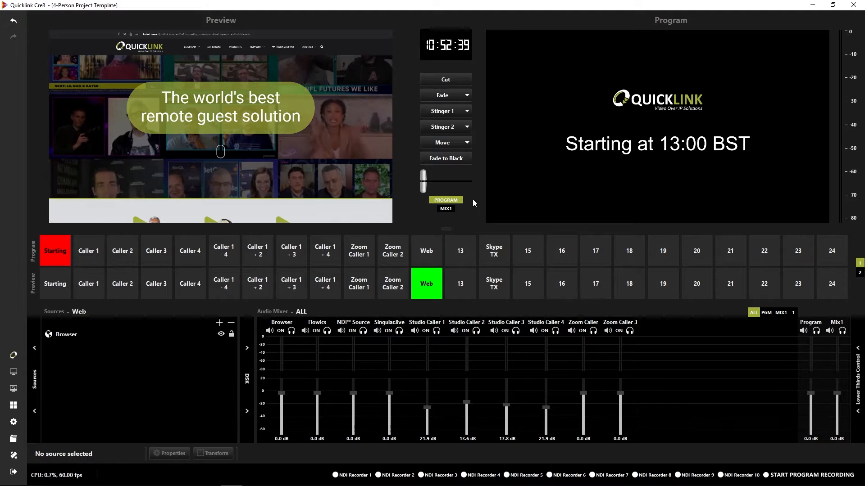
- Return to the Mix1 bus and show the audio mixer for Mix1 only
{"action": "left_click", "coordinate": [448, 210]}
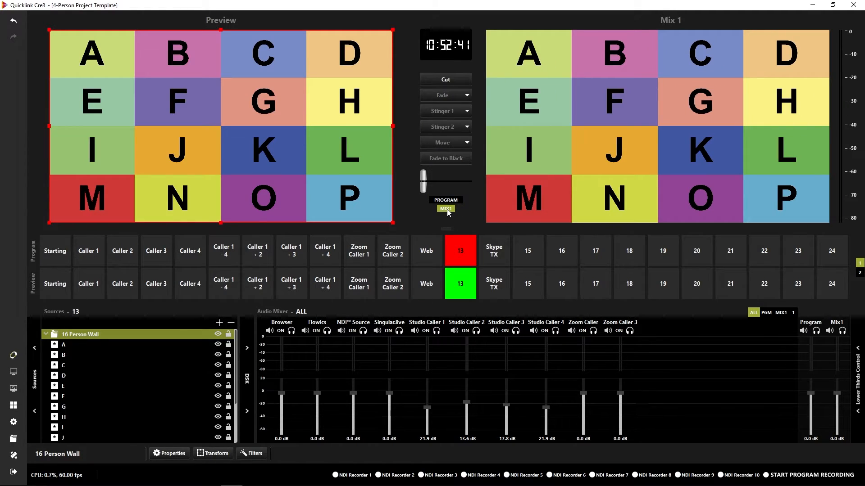
{"action": "left_click", "coordinate": [782, 314]}
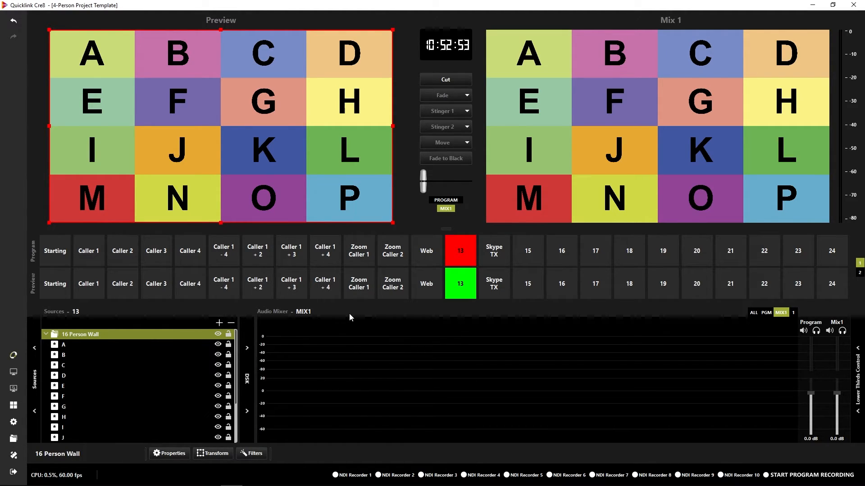
- Point out the Mix1 master audio channel, and view the Program bus before returning to the Mix1 bus
{"action": "left_click", "coordinate": [829, 331]}
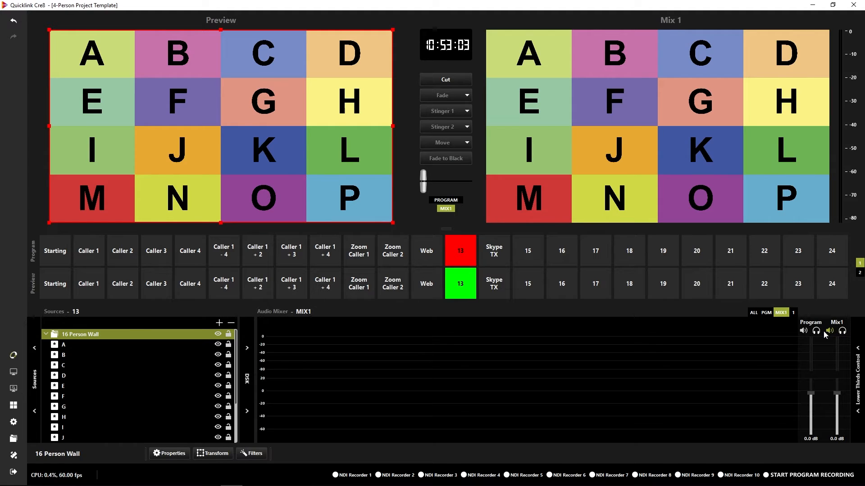
{"action": "left_click", "coordinate": [450, 202]}
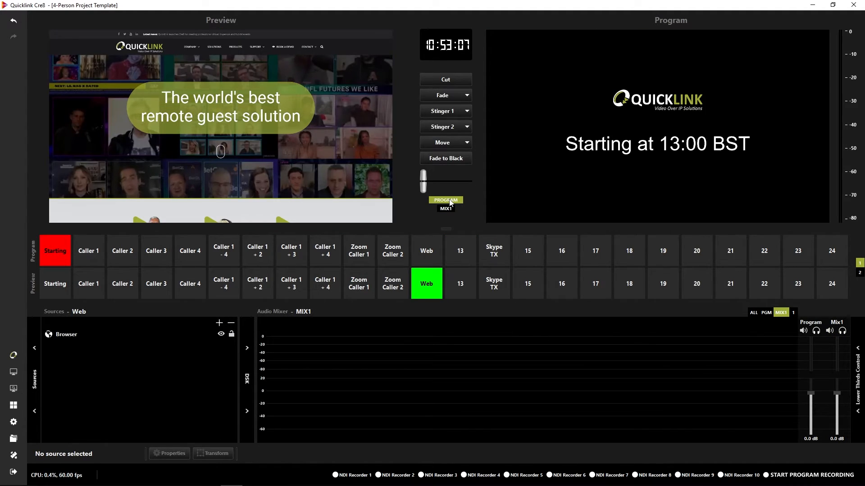
{"action": "left_click", "coordinate": [446, 208]}
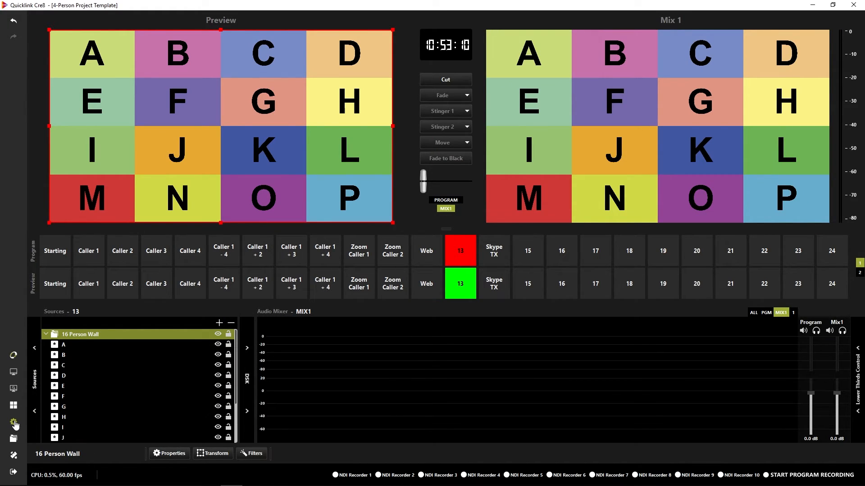
- Start the Mix1 video and audio output in the advanced output configuration, and close the settings
{"action": "left_click", "coordinate": [13, 424]}
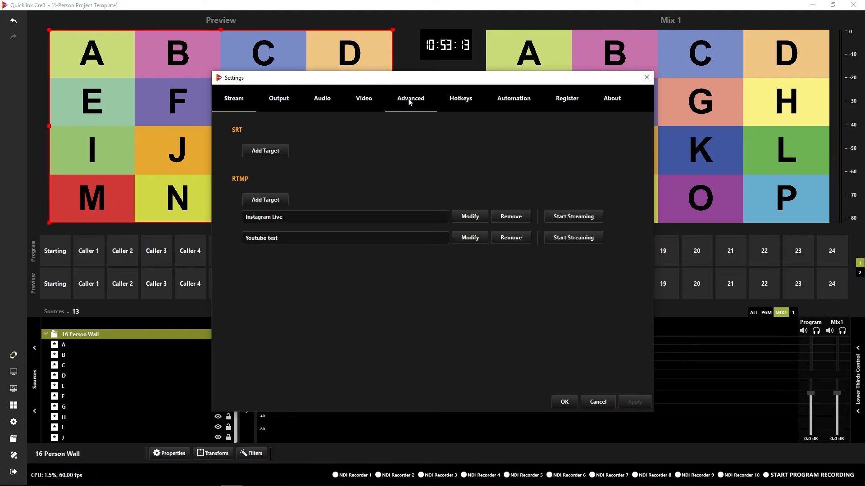
{"action": "left_click", "coordinate": [409, 100]}
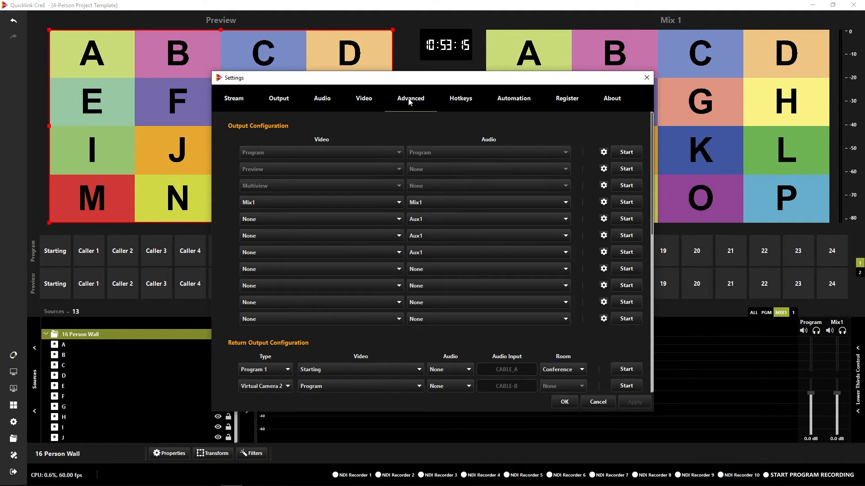
{"action": "left_click", "coordinate": [630, 206]}
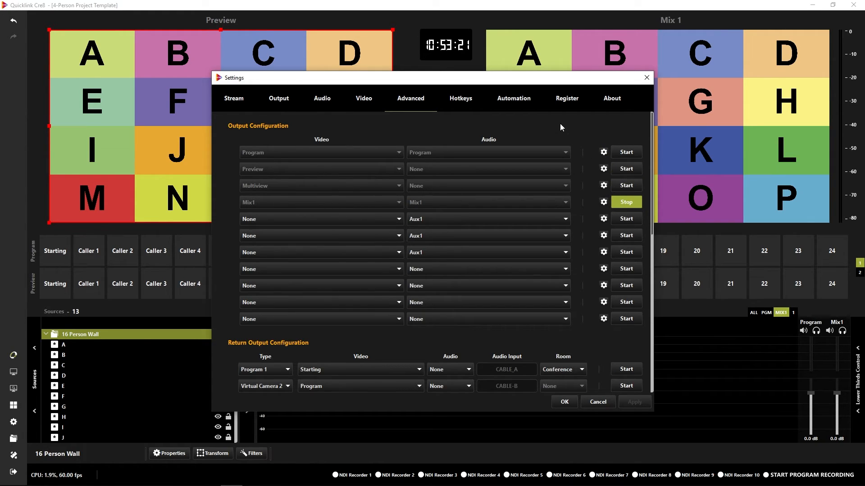
{"action": "left_click", "coordinate": [567, 404]}
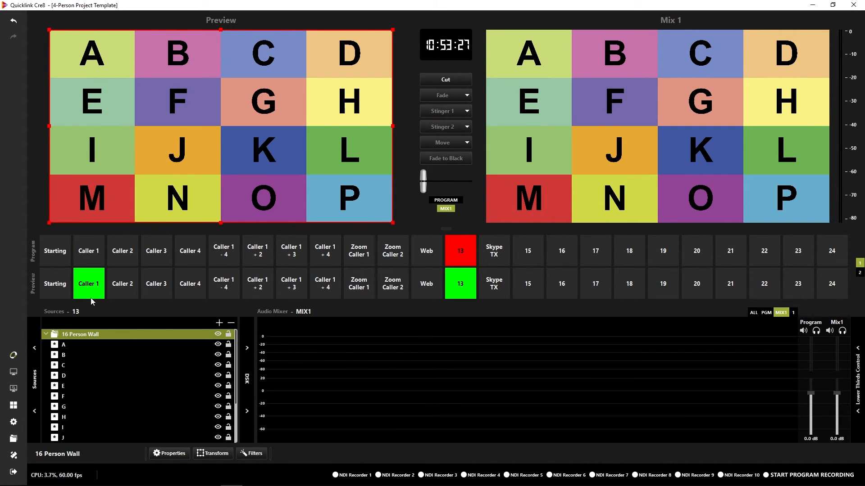
- Preview Caller 4 and cut it to the Mix1 output, and fade the Web scene in on the Program bus
{"action": "left_click", "coordinate": [204, 289]}
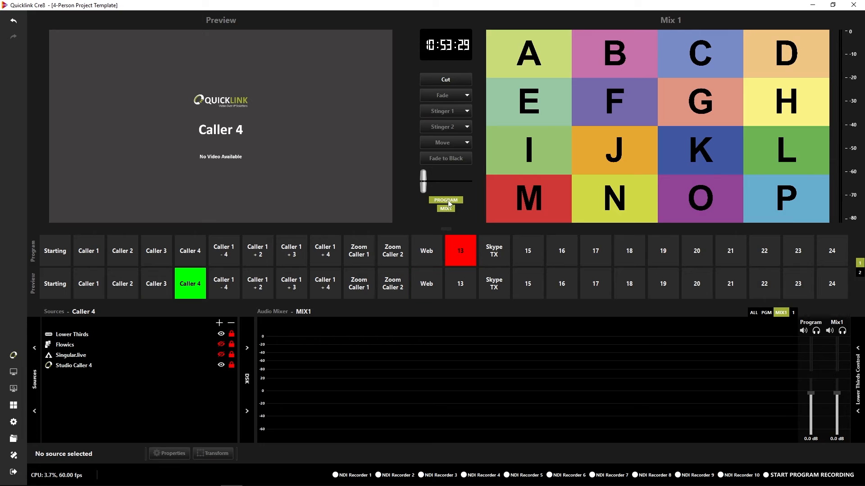
{"action": "left_click", "coordinate": [447, 81]}
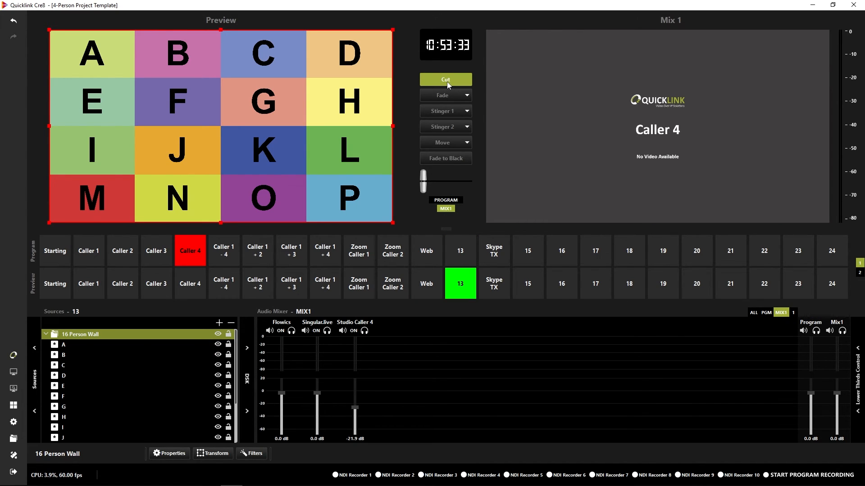
{"action": "left_click", "coordinate": [445, 200]}
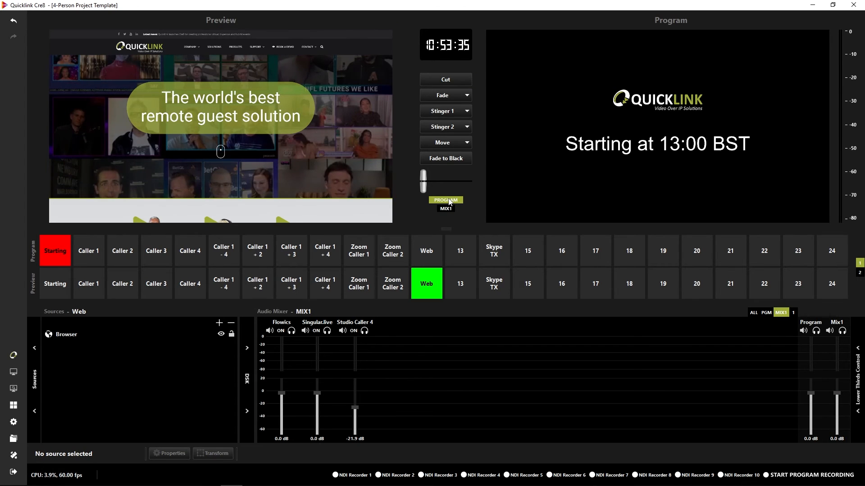
{"action": "left_click", "coordinate": [444, 96]}
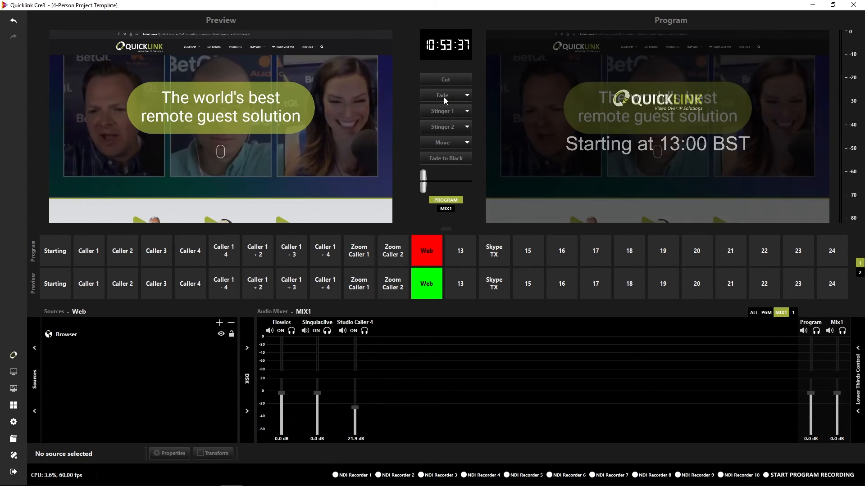